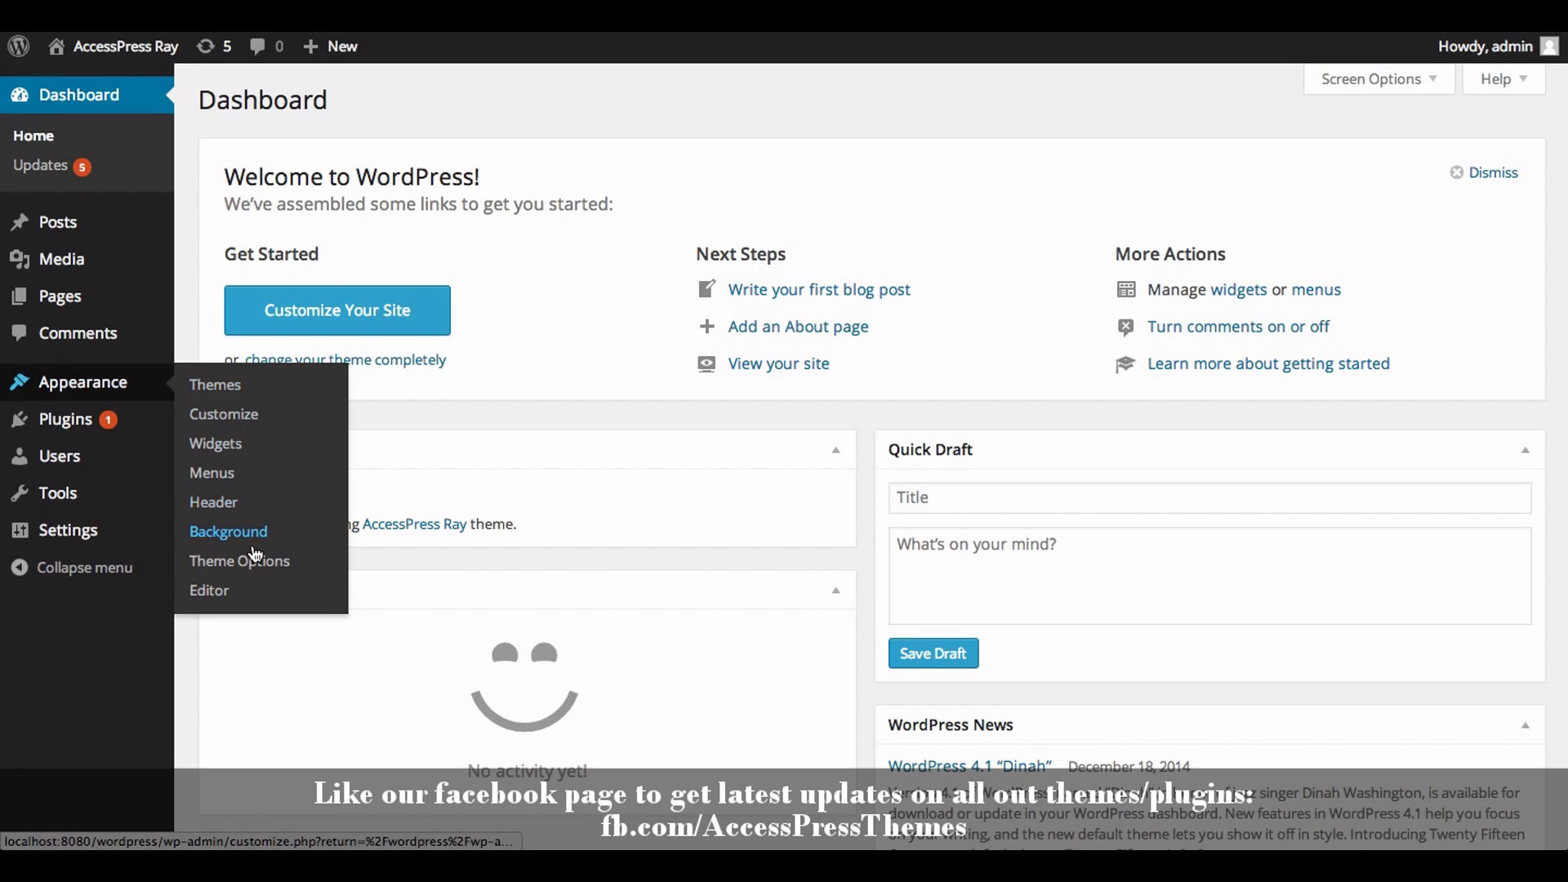
Open the AccessPress Ray theme options and start picking an image for Upload Favicon.
click(251, 561)
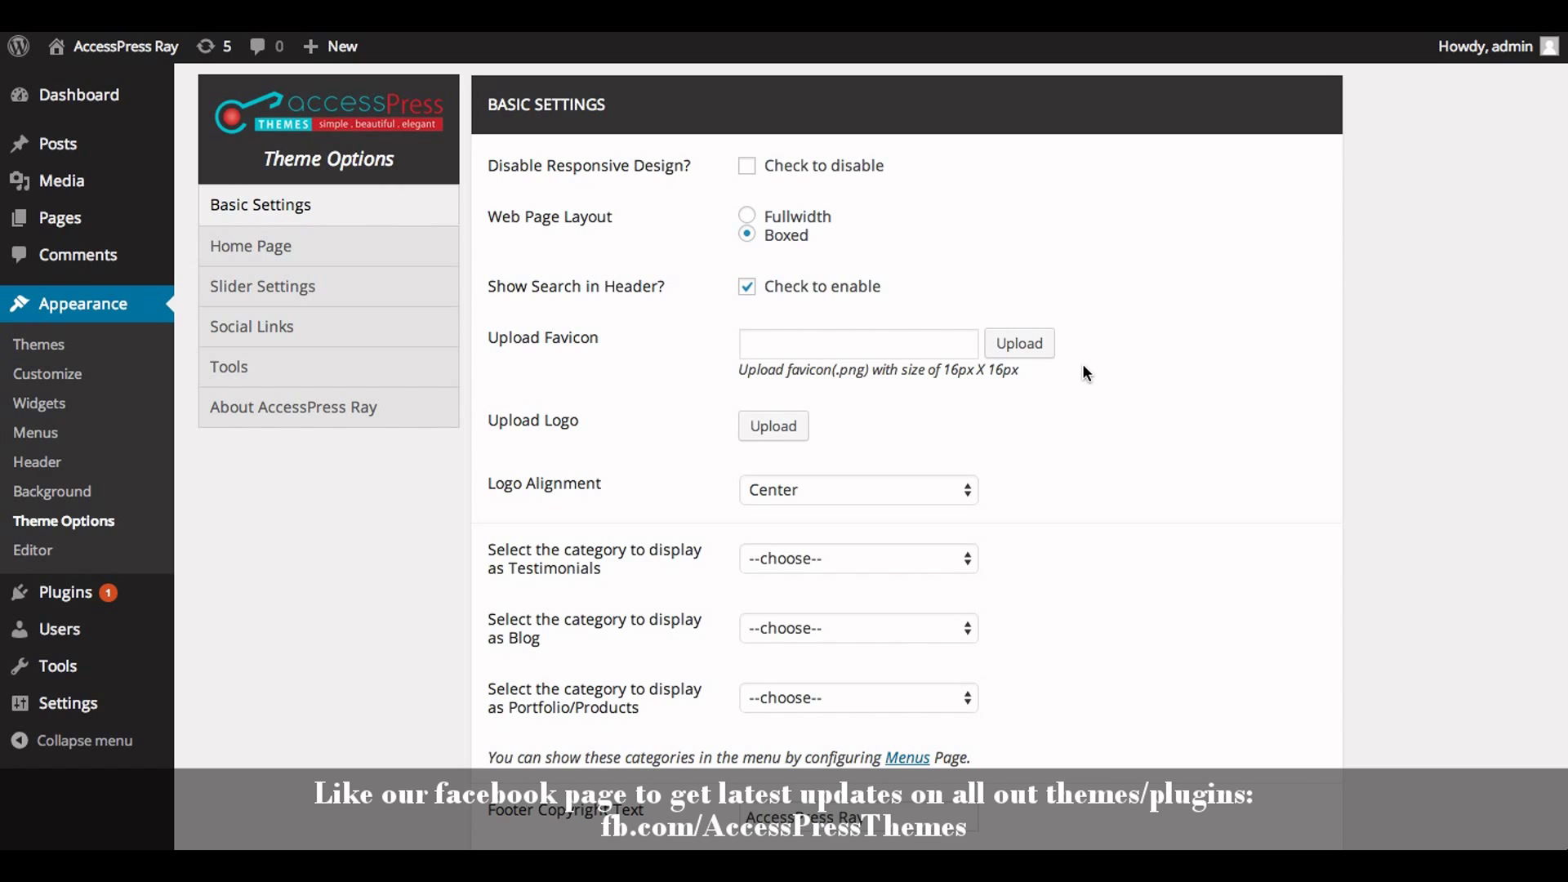
click(1036, 345)
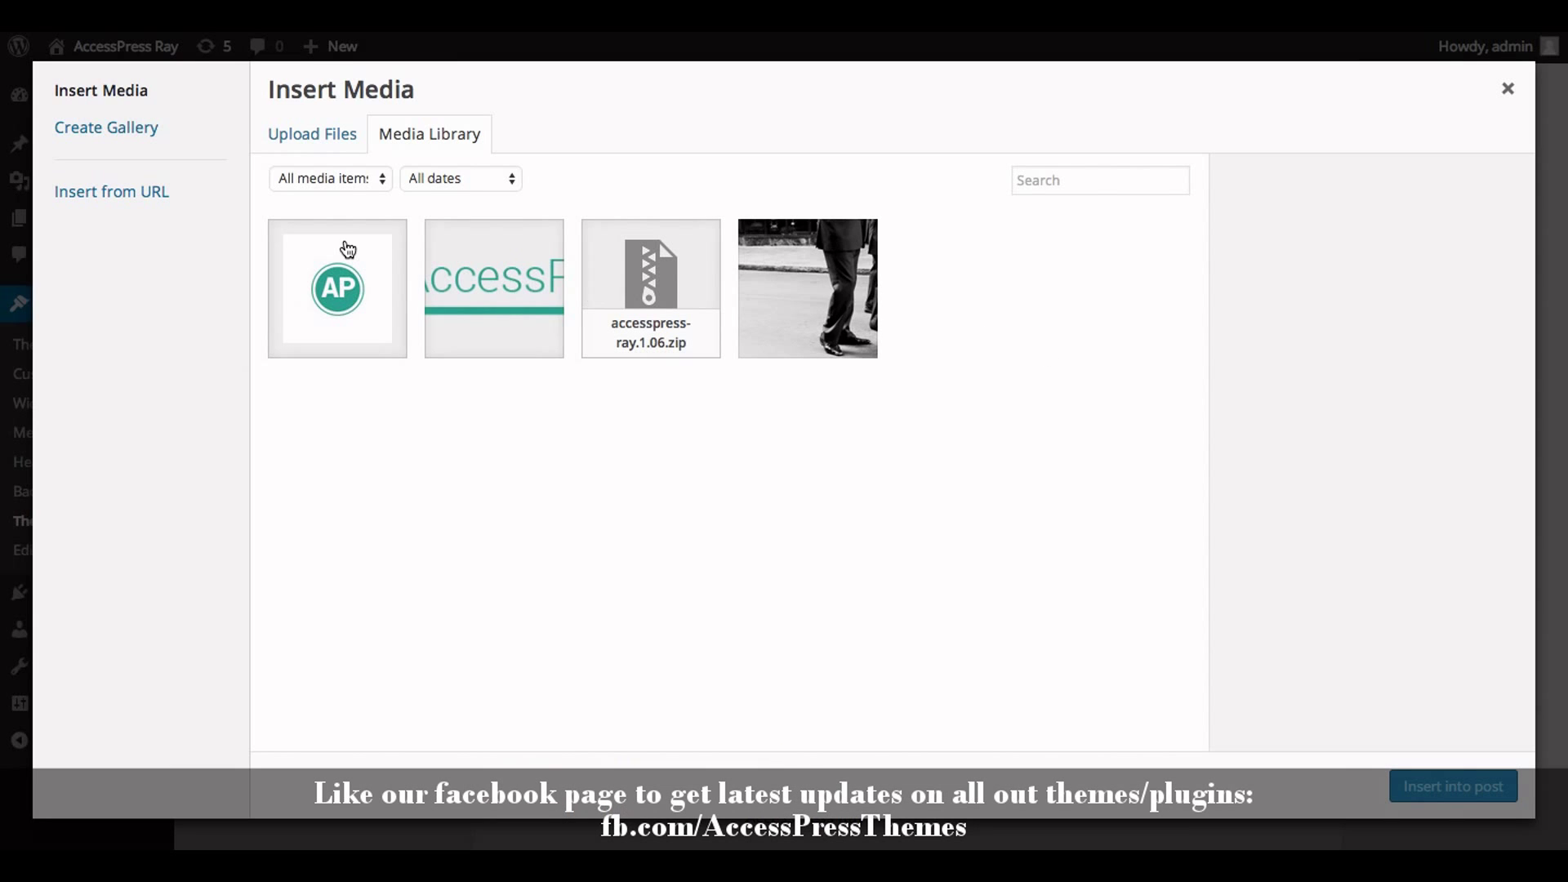
Upload favicon.jpg from the Downloads folder into the media library.
click(323, 140)
click(903, 447)
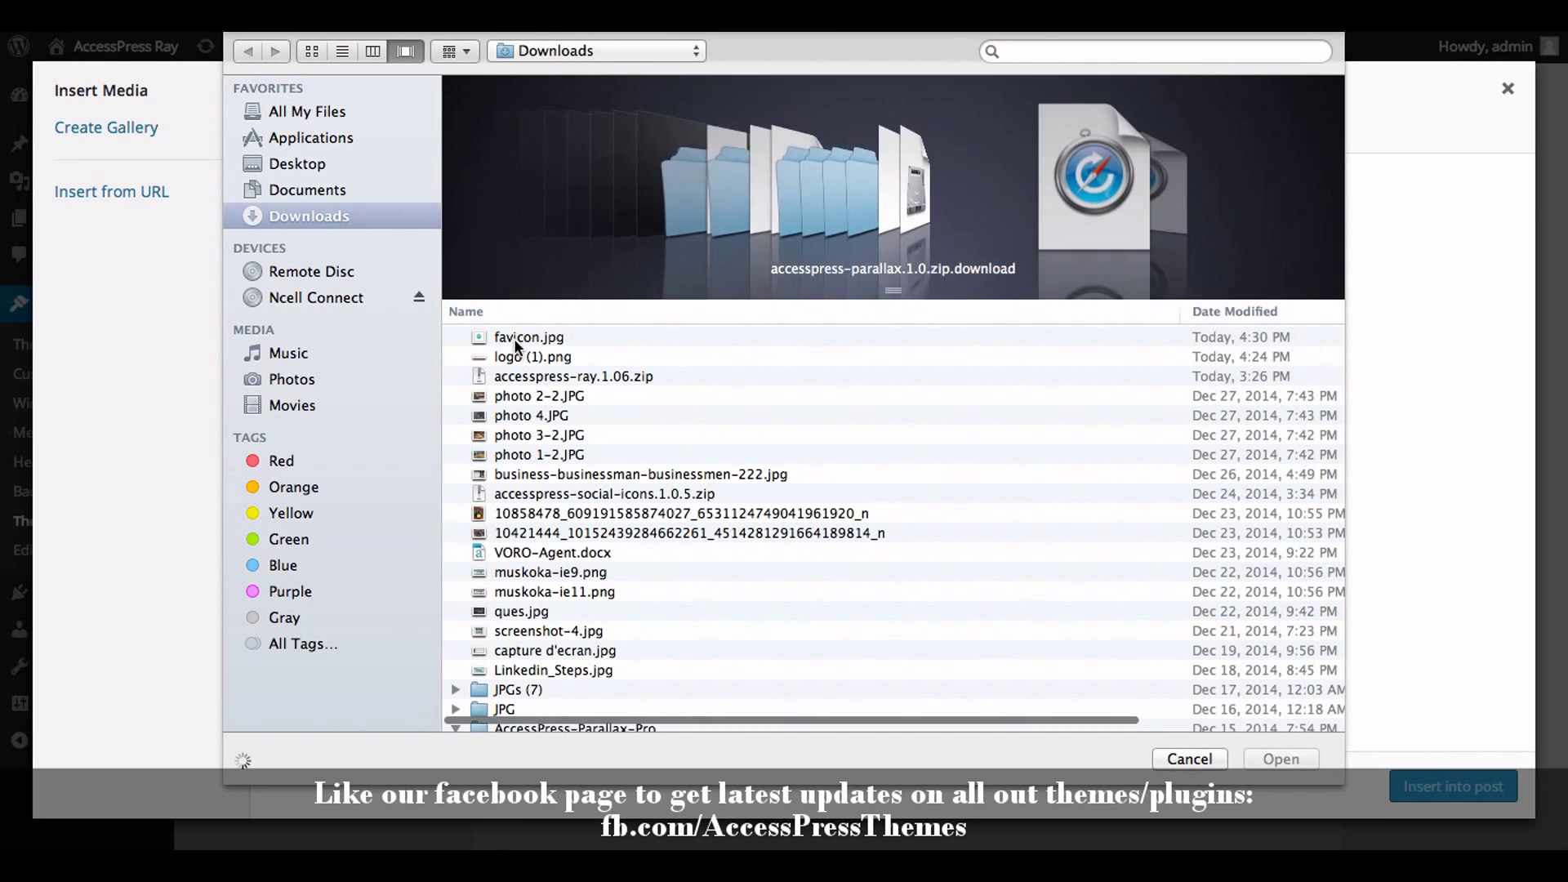
click(514, 338)
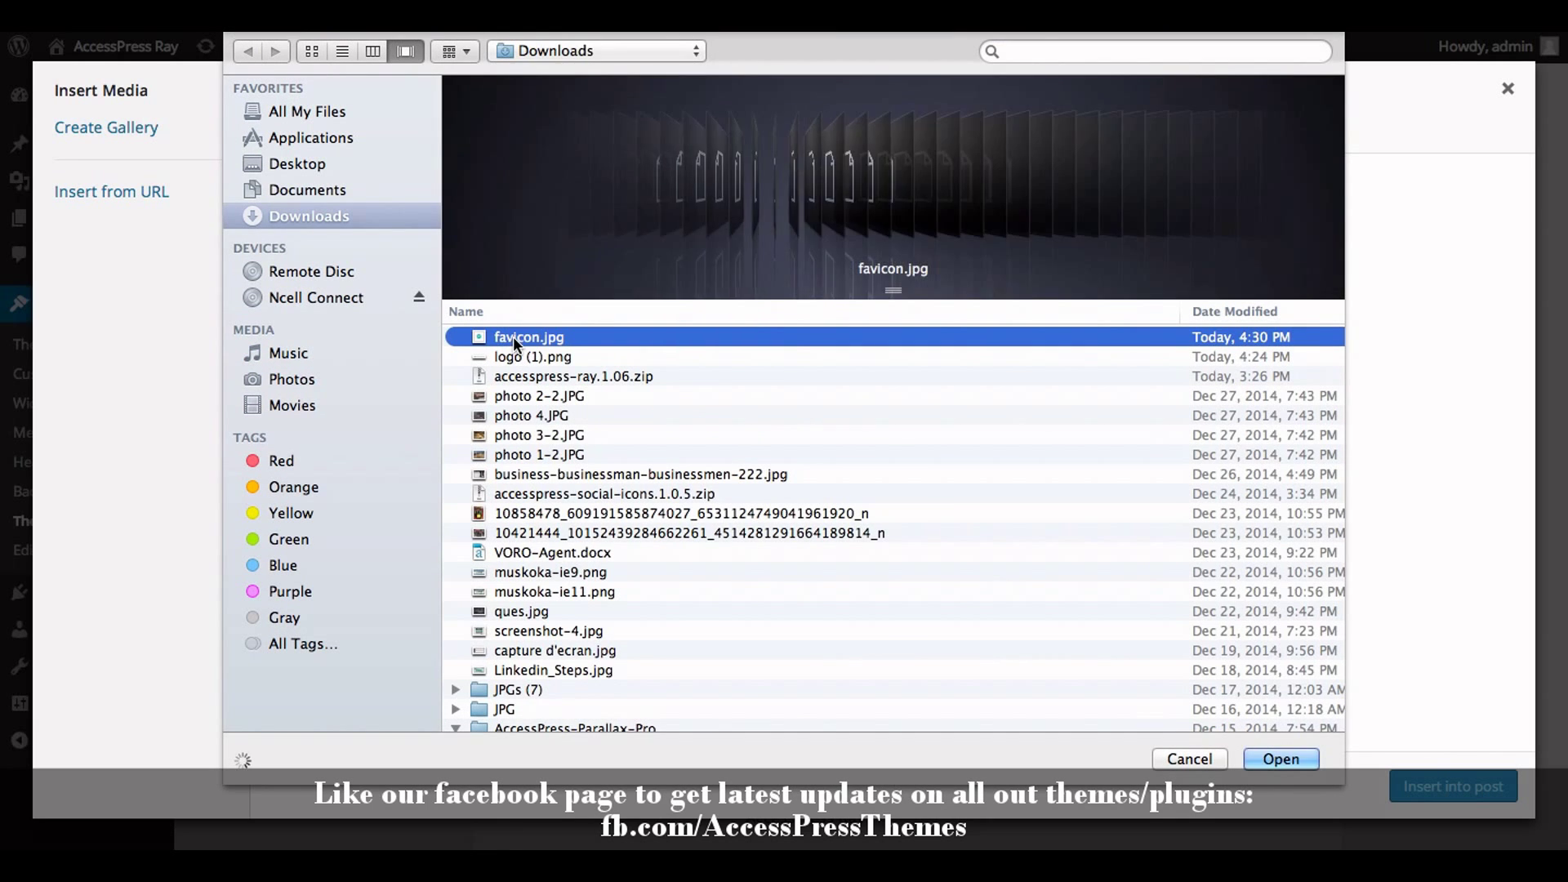
click(1274, 759)
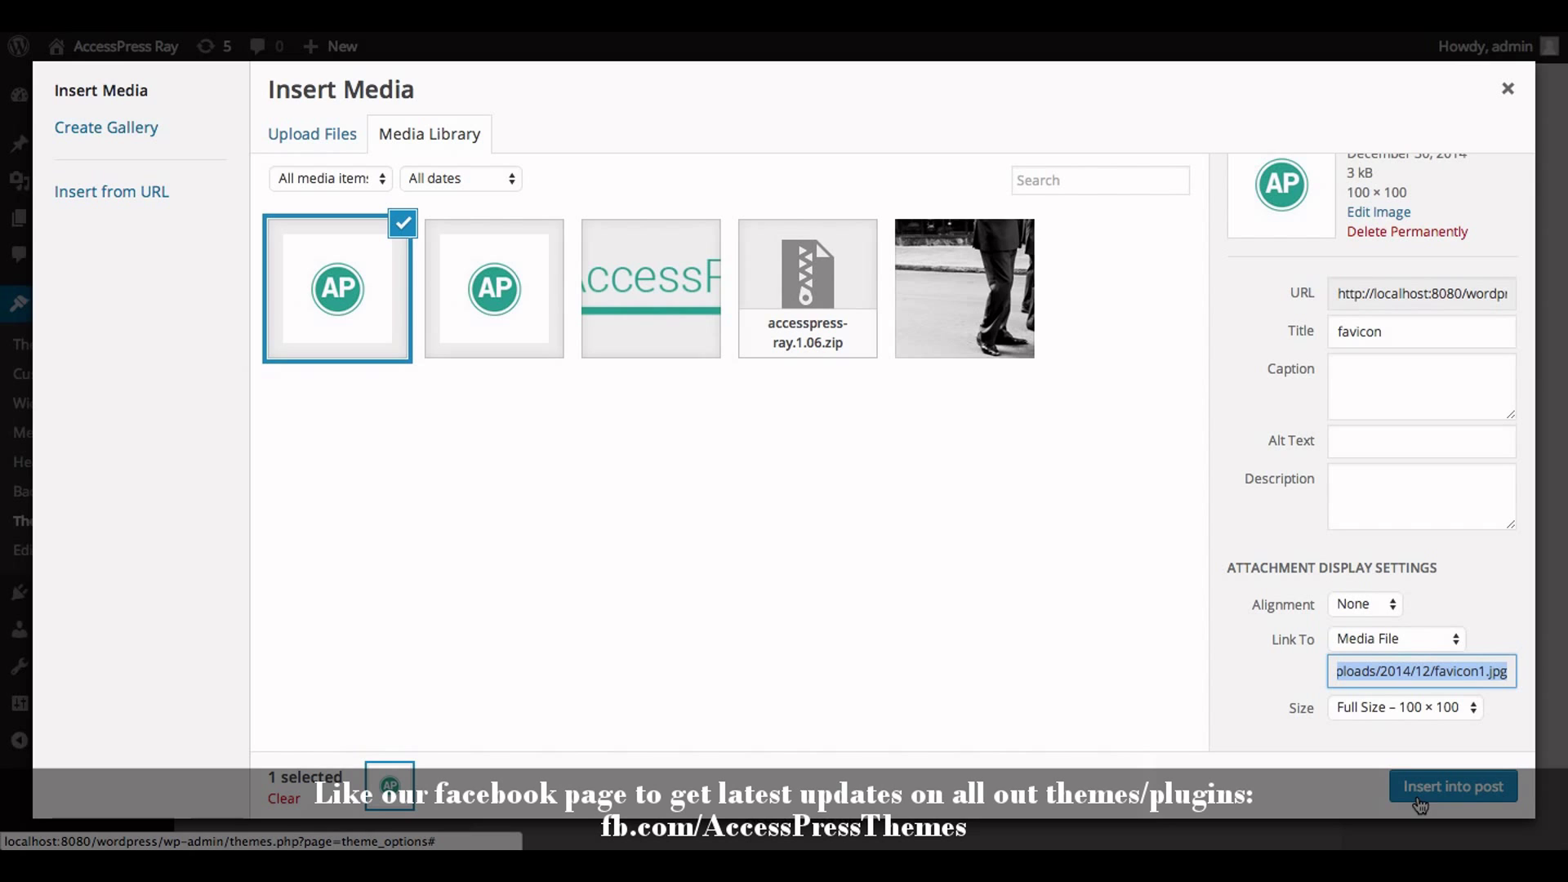
Insert the uploaded AP image as the favicon and save the theme options.
click(1427, 789)
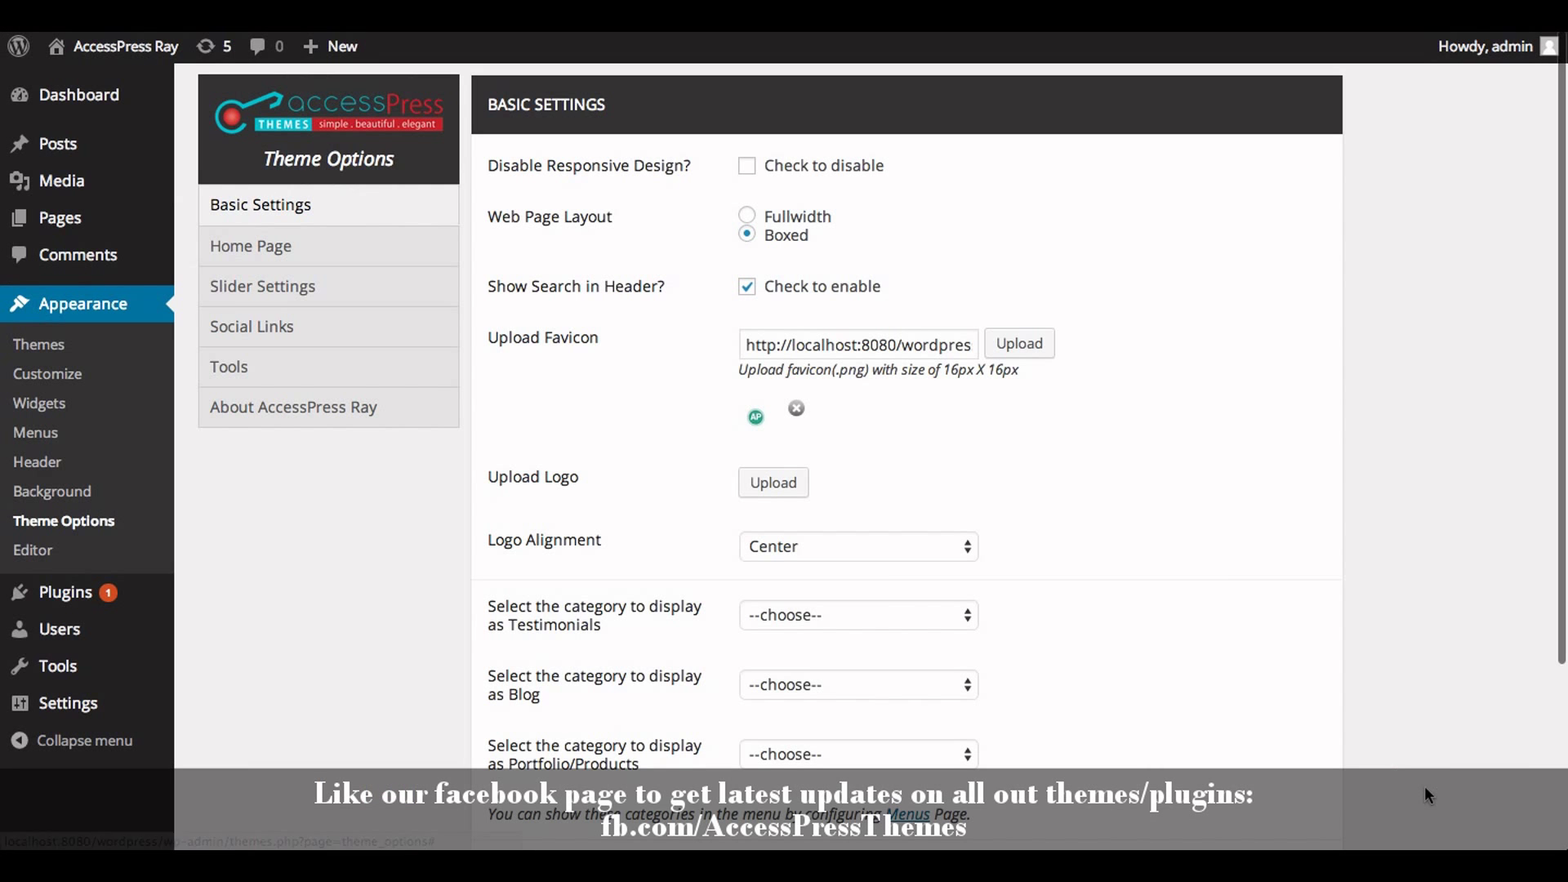
scroll(850, 499, down, 5)
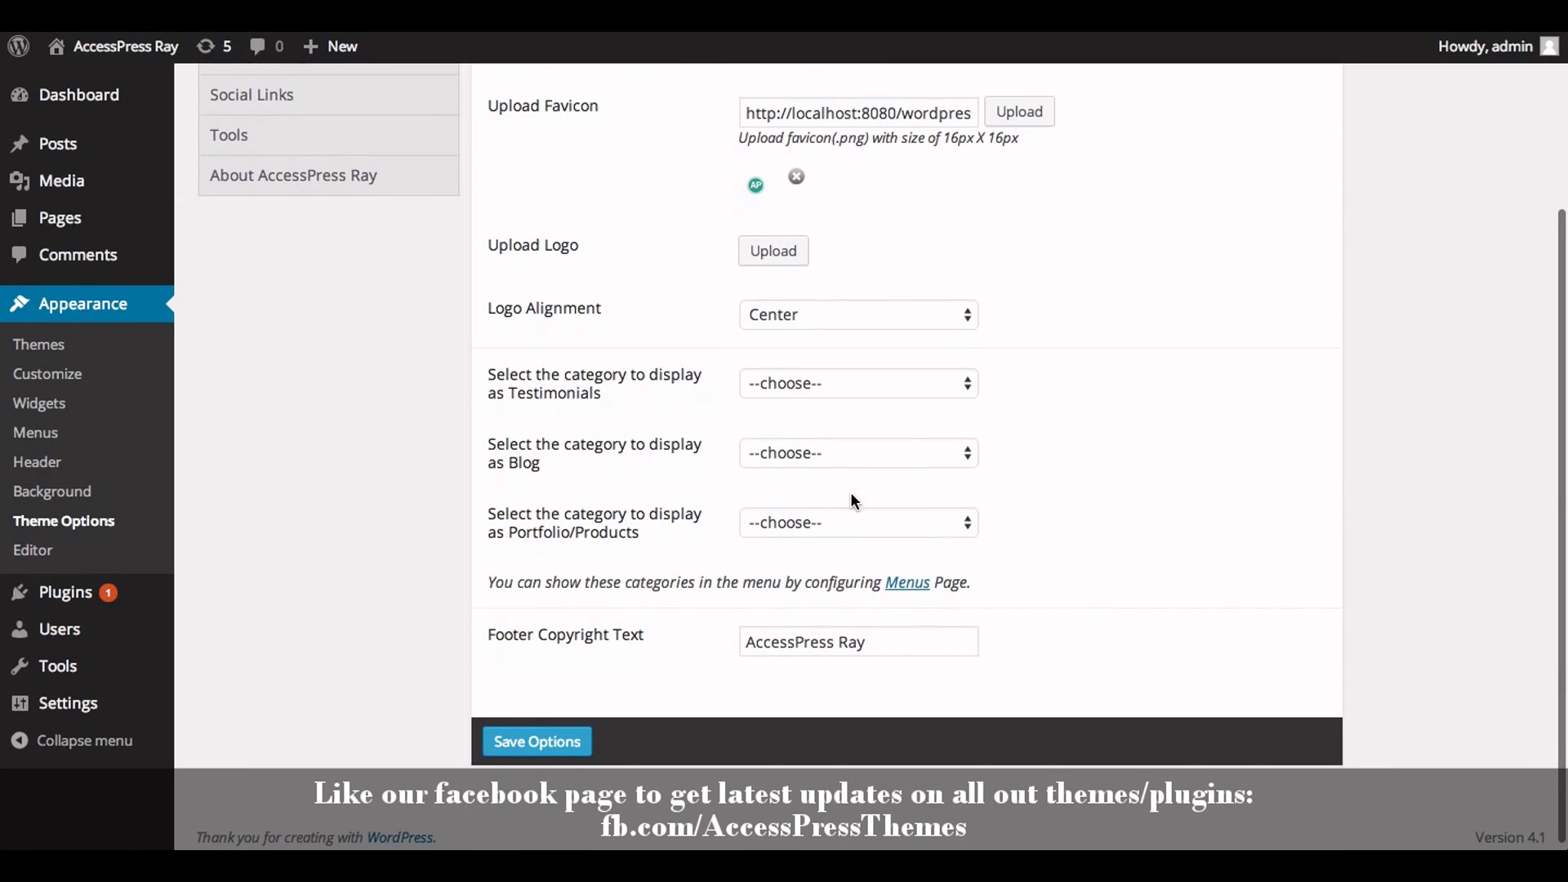
click(555, 741)
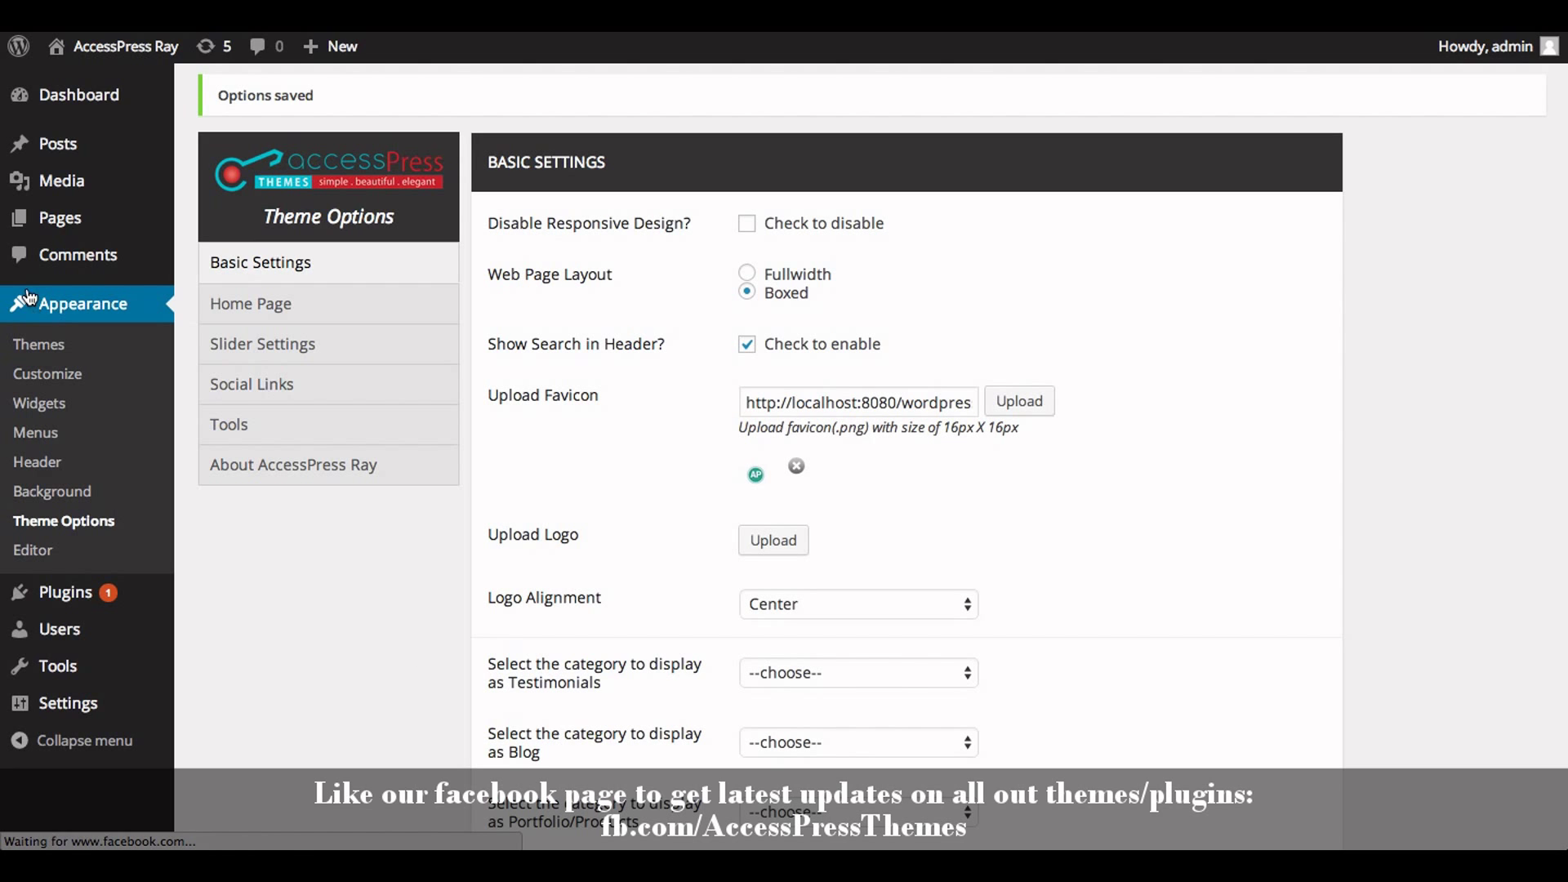
Visit the live AccessPress Ray site from the admin bar.
mouse_move(125, 45)
click(80, 88)
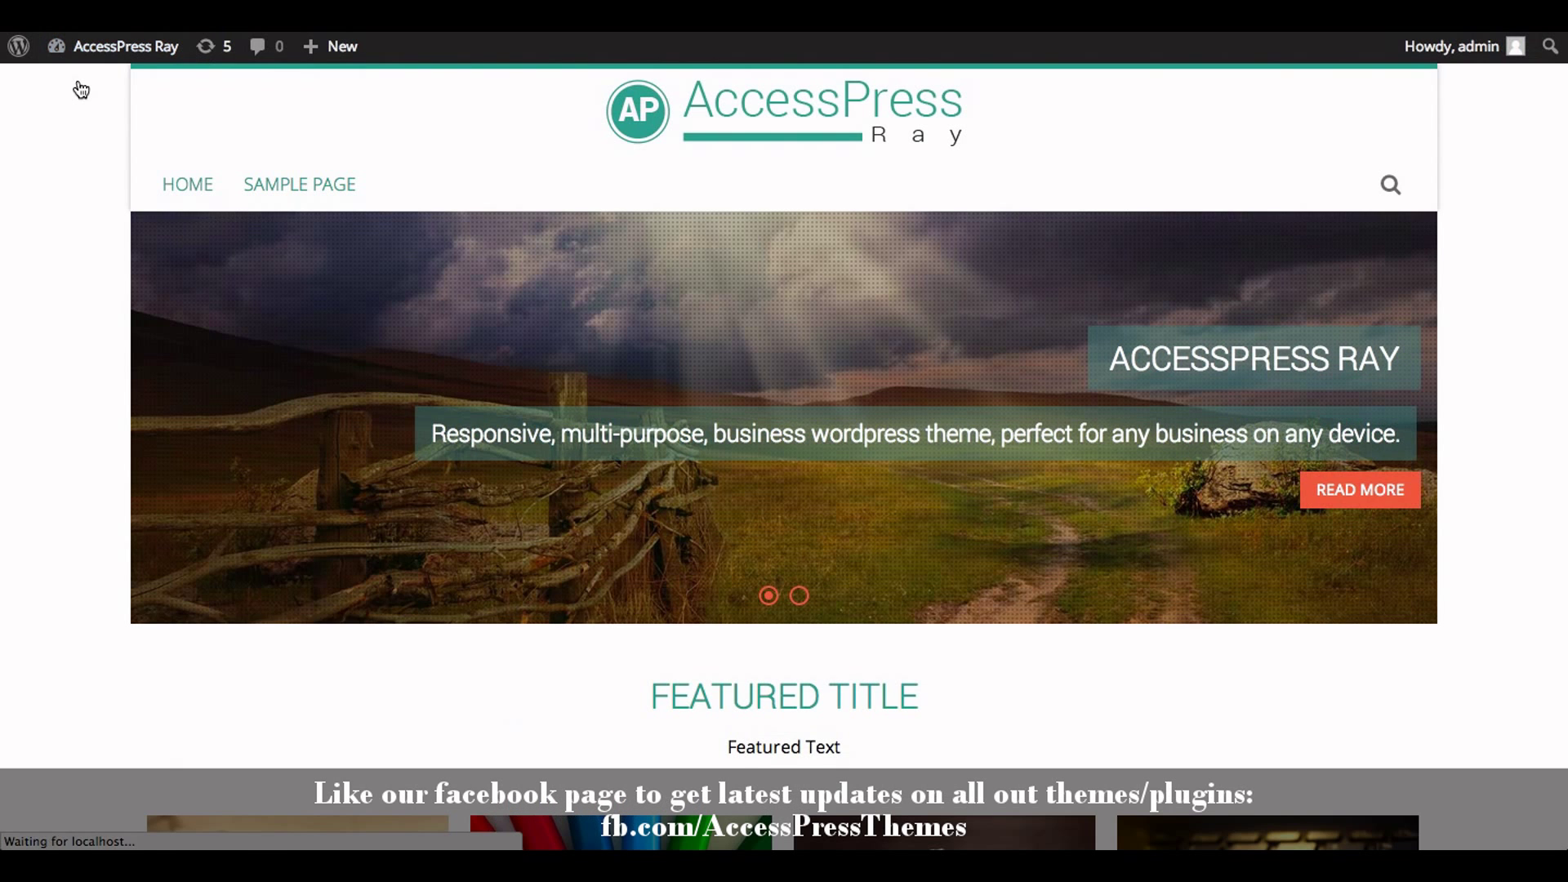